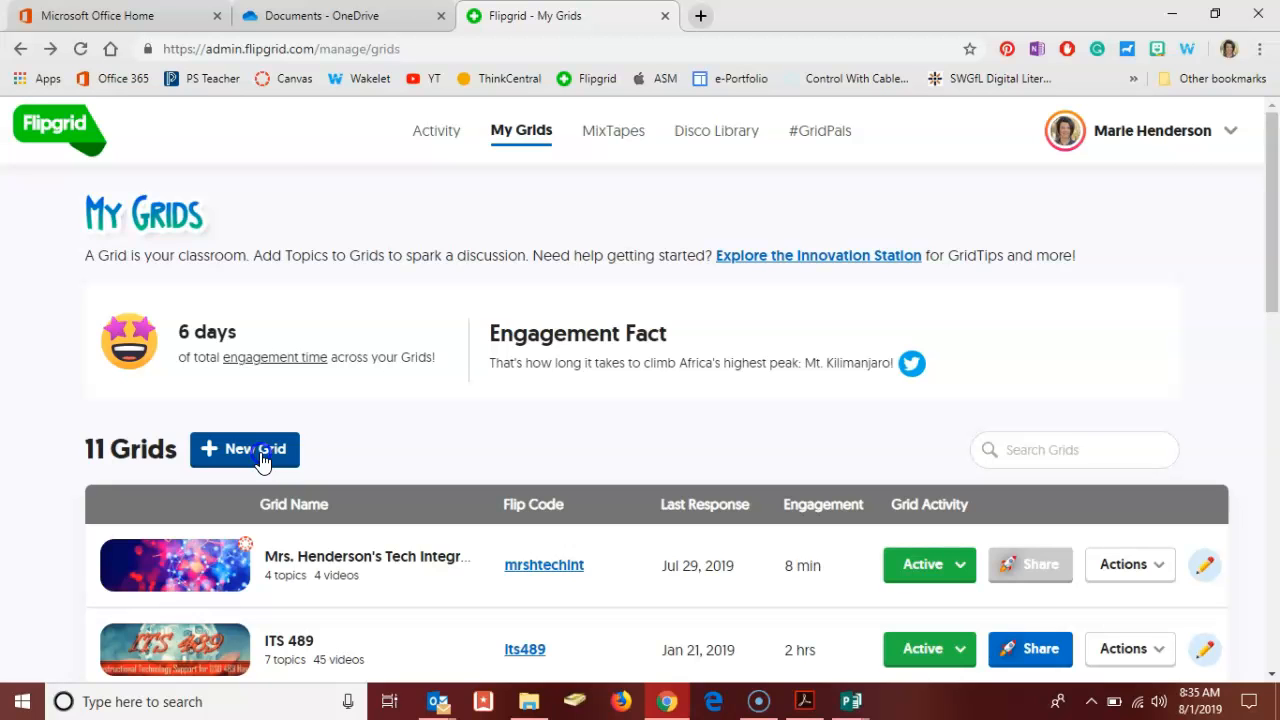
# Start a new grid of the School Email type and name it after the teacher's 5th hour class.
pyautogui.click(260, 452)
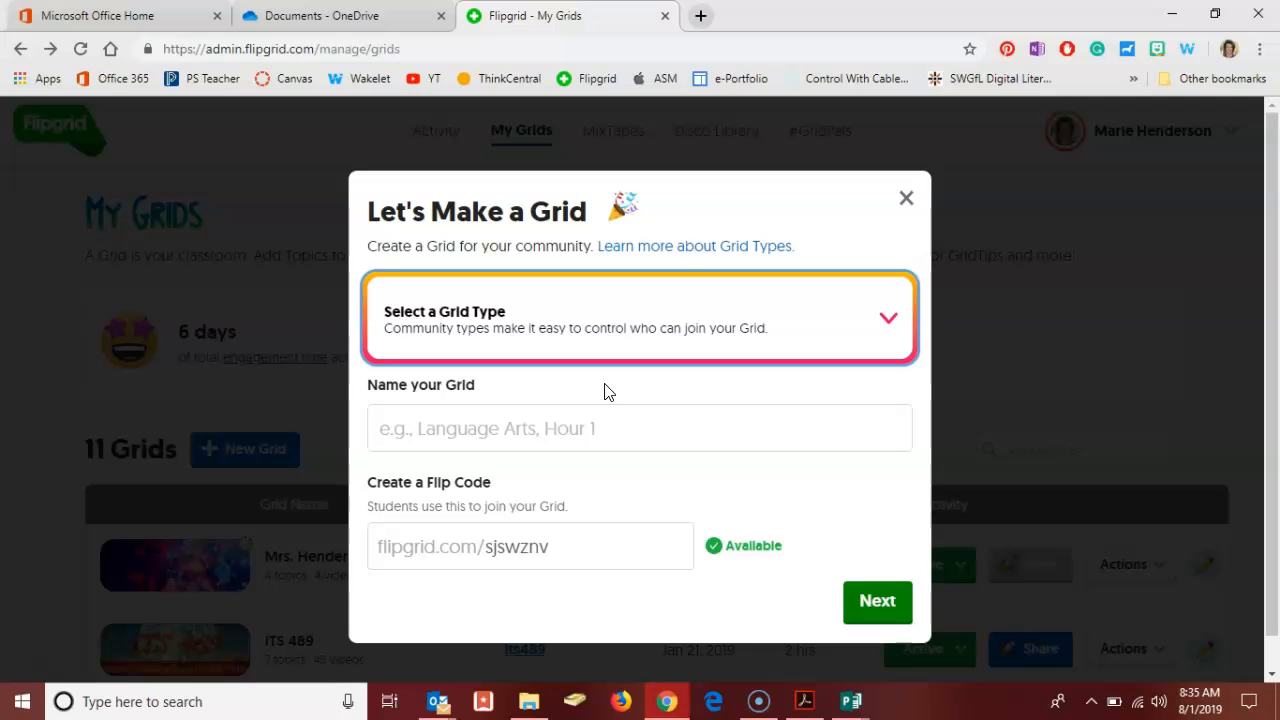
pyautogui.click(590, 330)
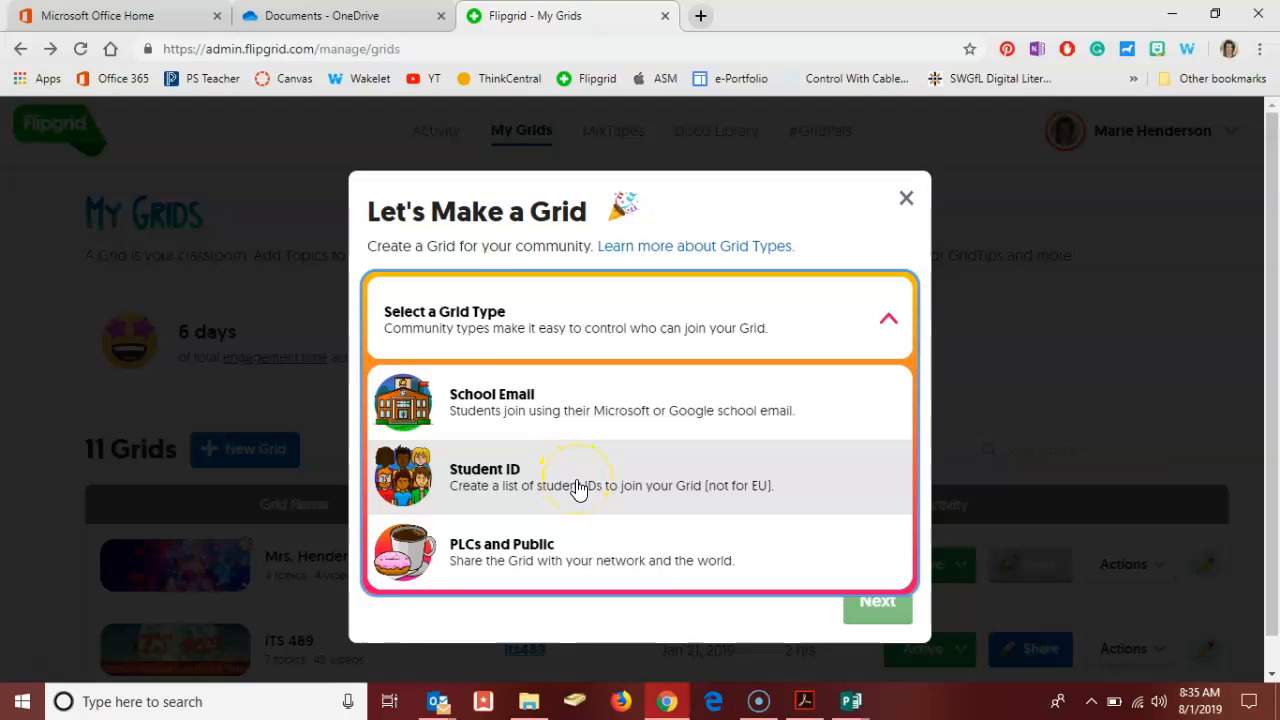
pyautogui.click(585, 413)
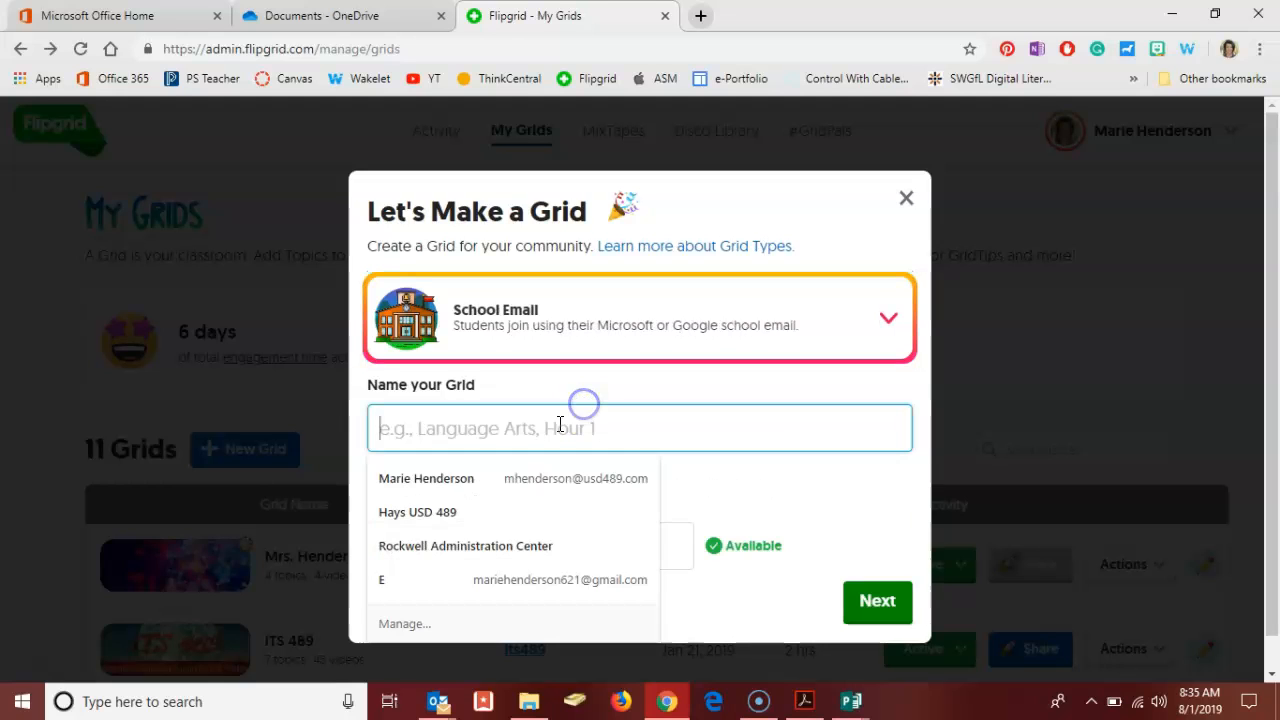
pyautogui.write('Mr')
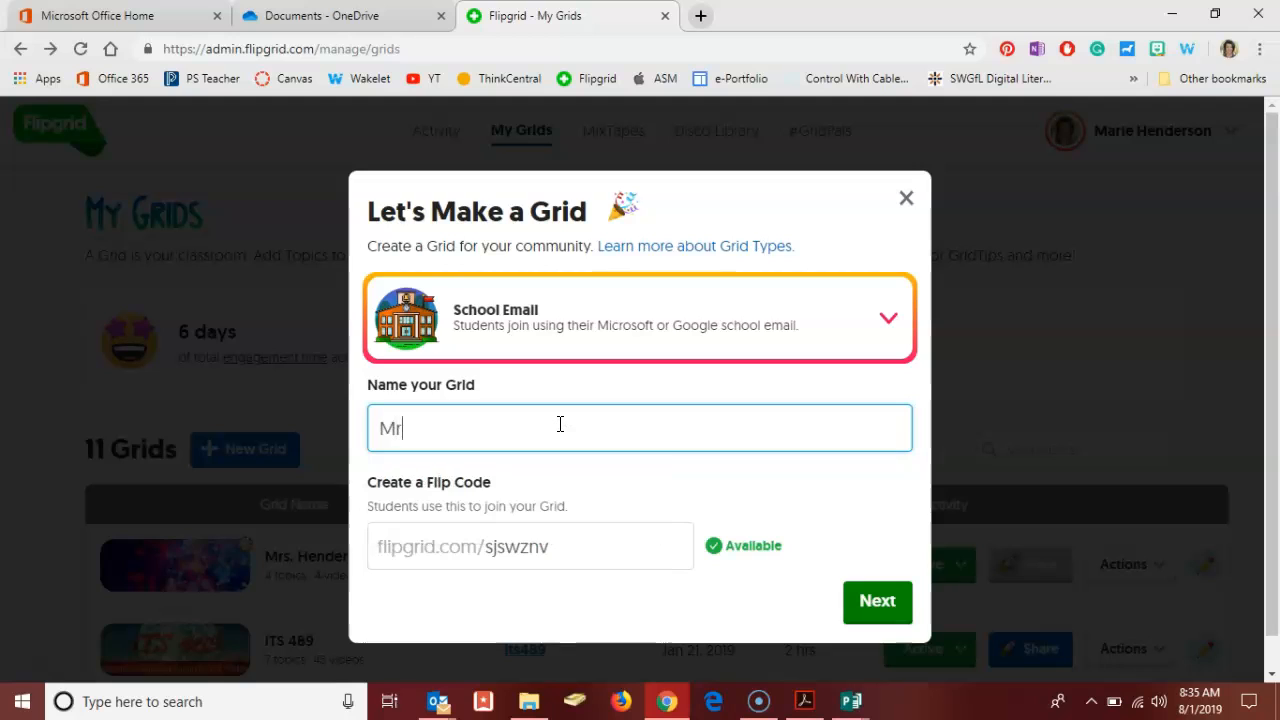
pyautogui.write('s. Henderson')
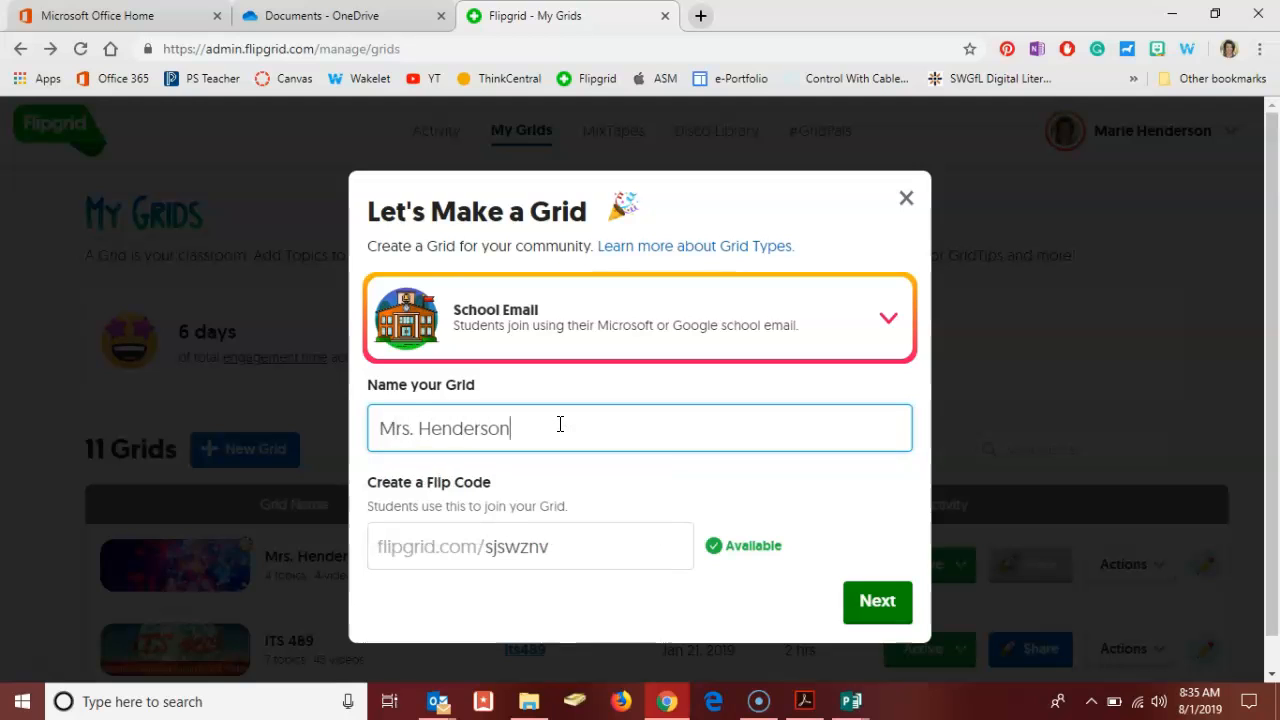
pyautogui.write("'s 5th Hour")
pyautogui.click(549, 537)
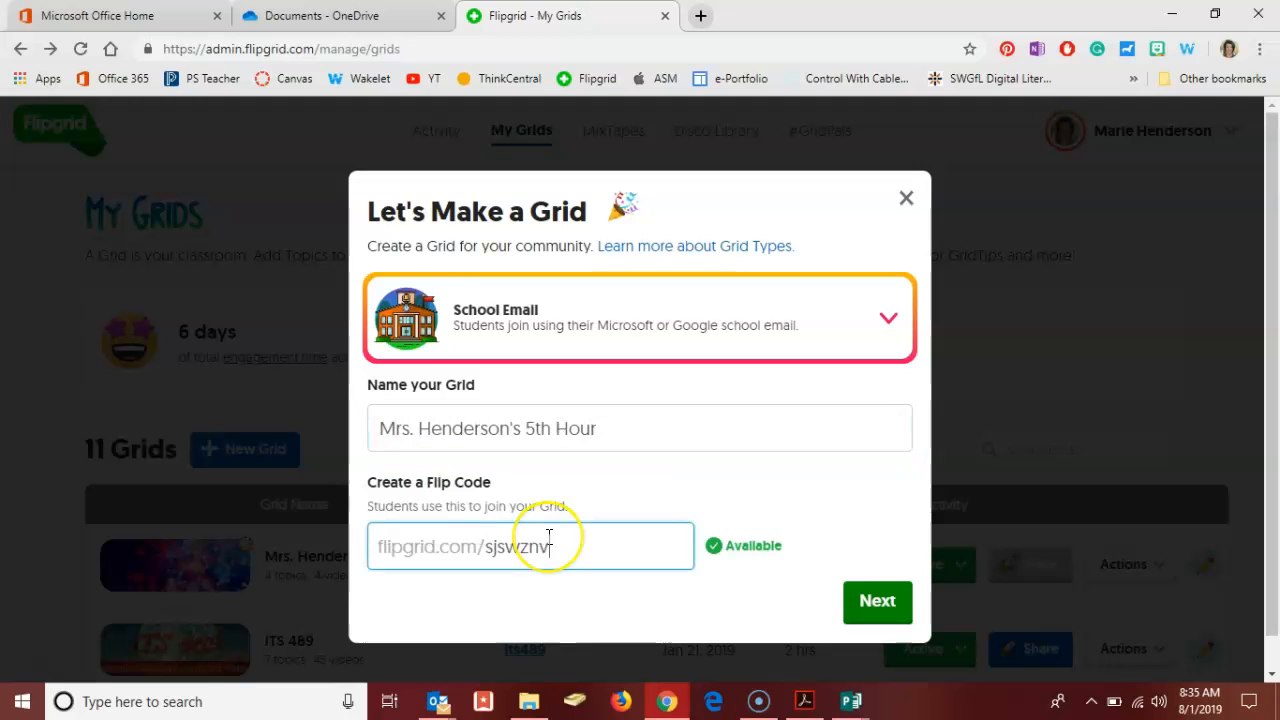
pyautogui.press('BackSpace')
pyautogui.press('BackSpace')
pyautogui.press('BackSpace')
pyautogui.press('BackSpace')
pyautogui.press('BackSpace')
pyautogui.press('BackSpace')
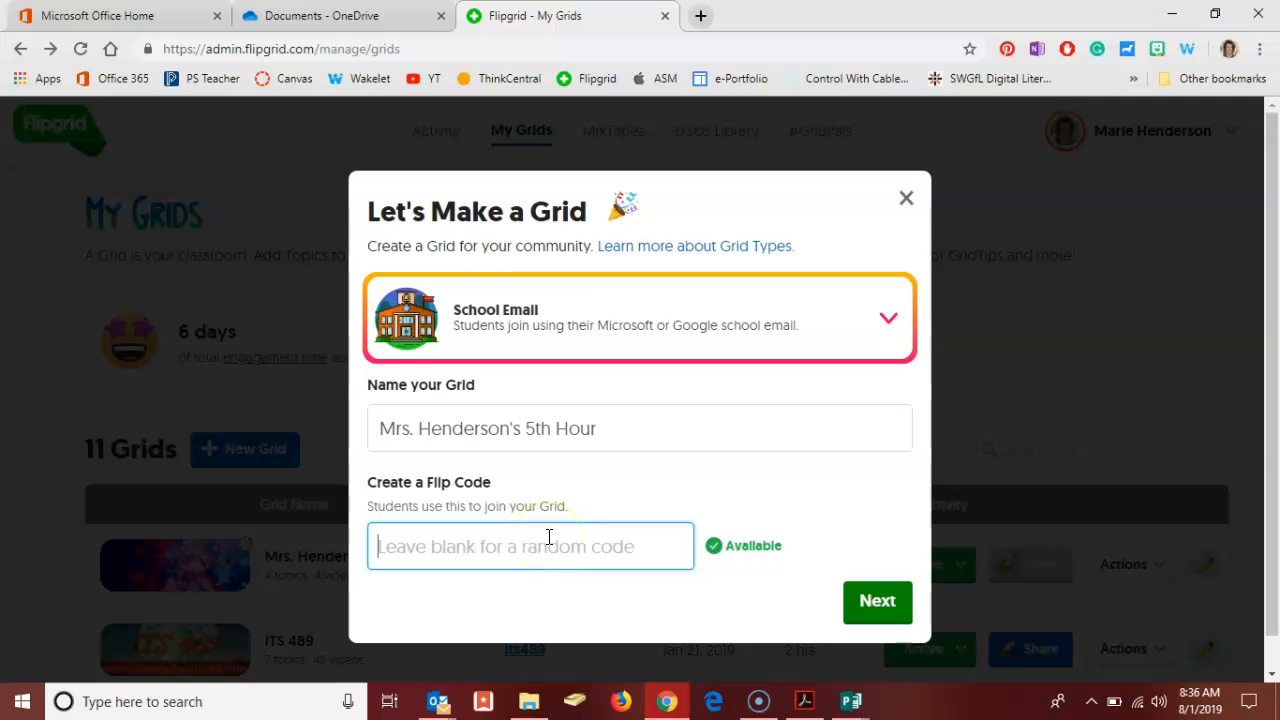
pyautogui.write('mrh')
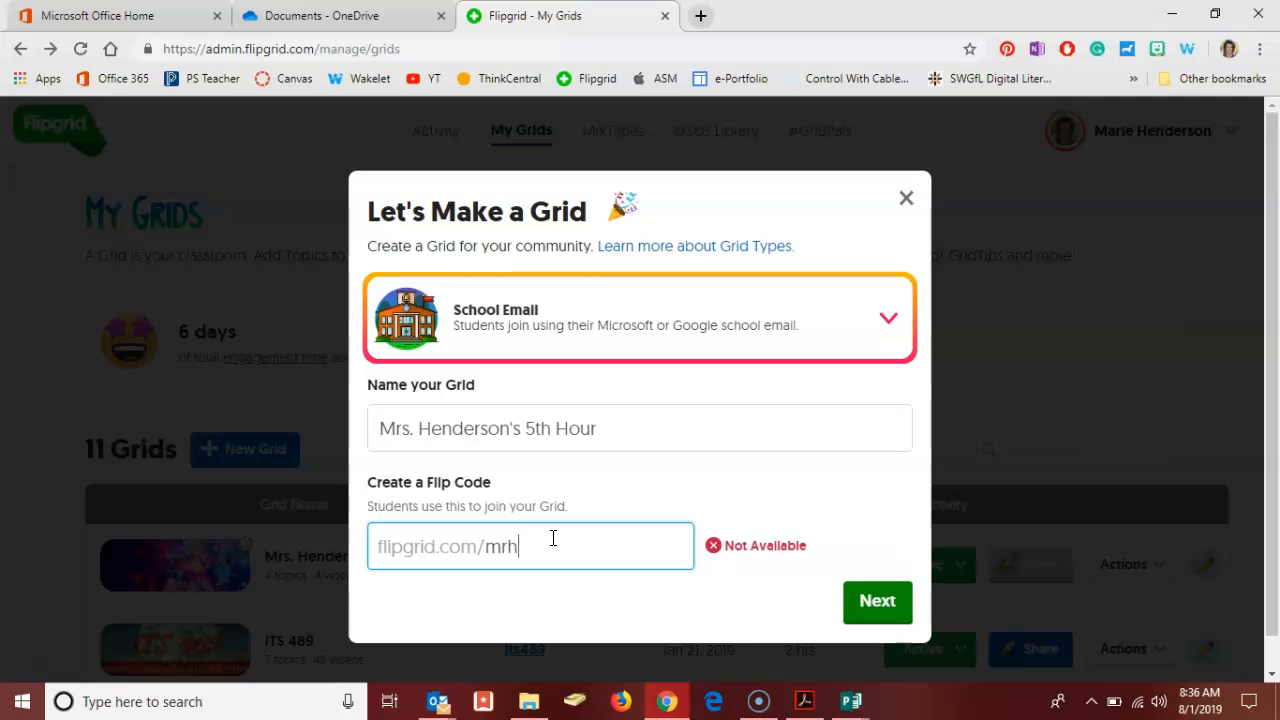
pyautogui.press('BackSpace')
pyautogui.press('BackSpace')
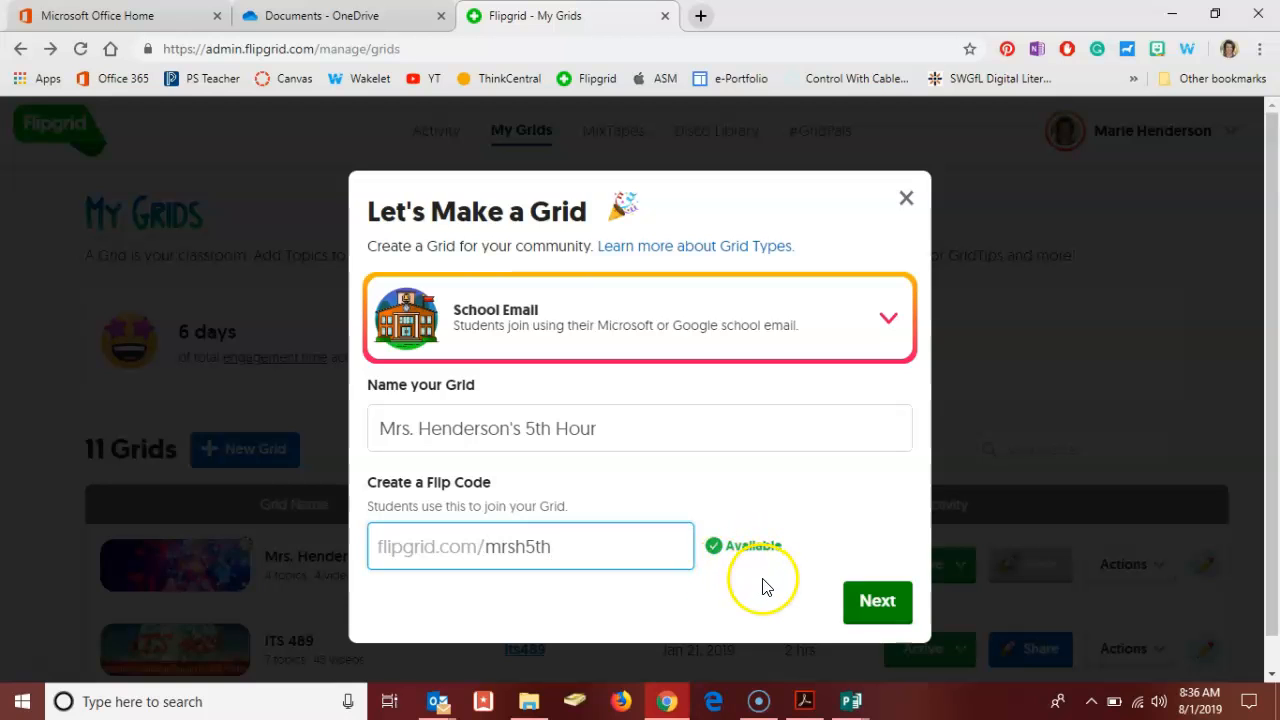
pyautogui.click(874, 601)
# Limit access to the grid to the school email domain usd489.com and launch the grid.
pyautogui.click(615, 321)
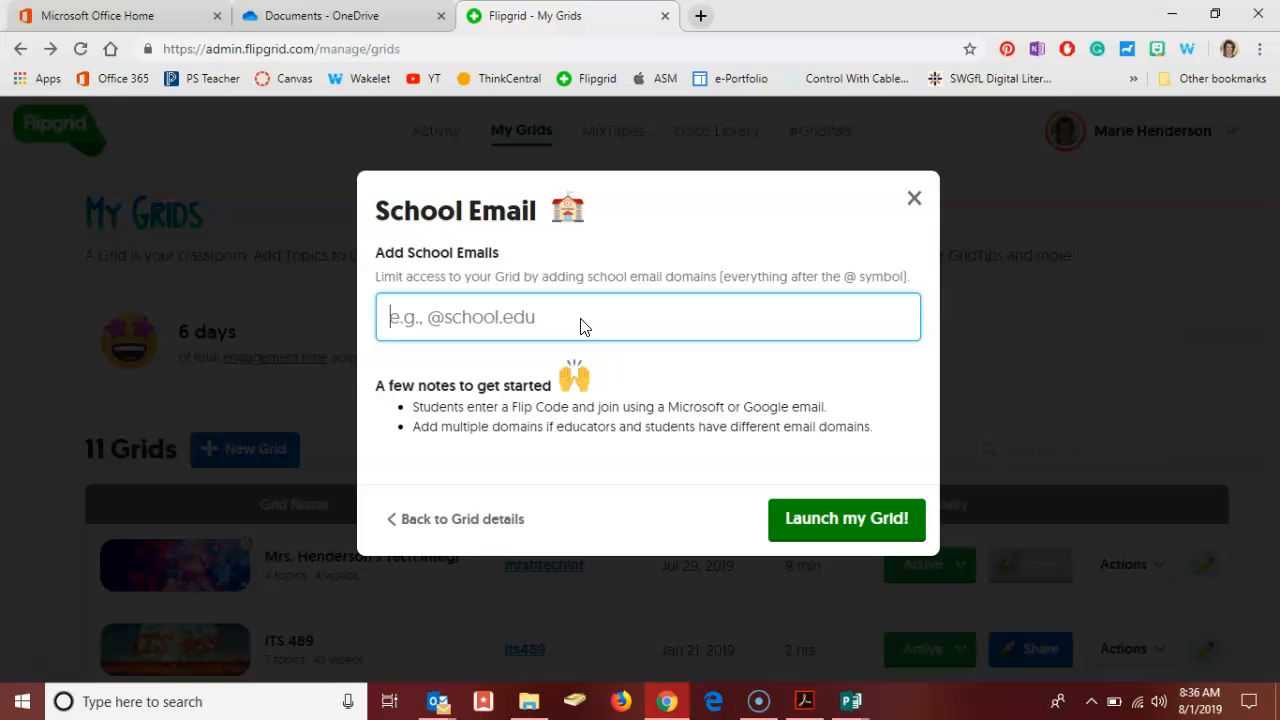
pyautogui.click(578, 332)
pyautogui.write('usd489')
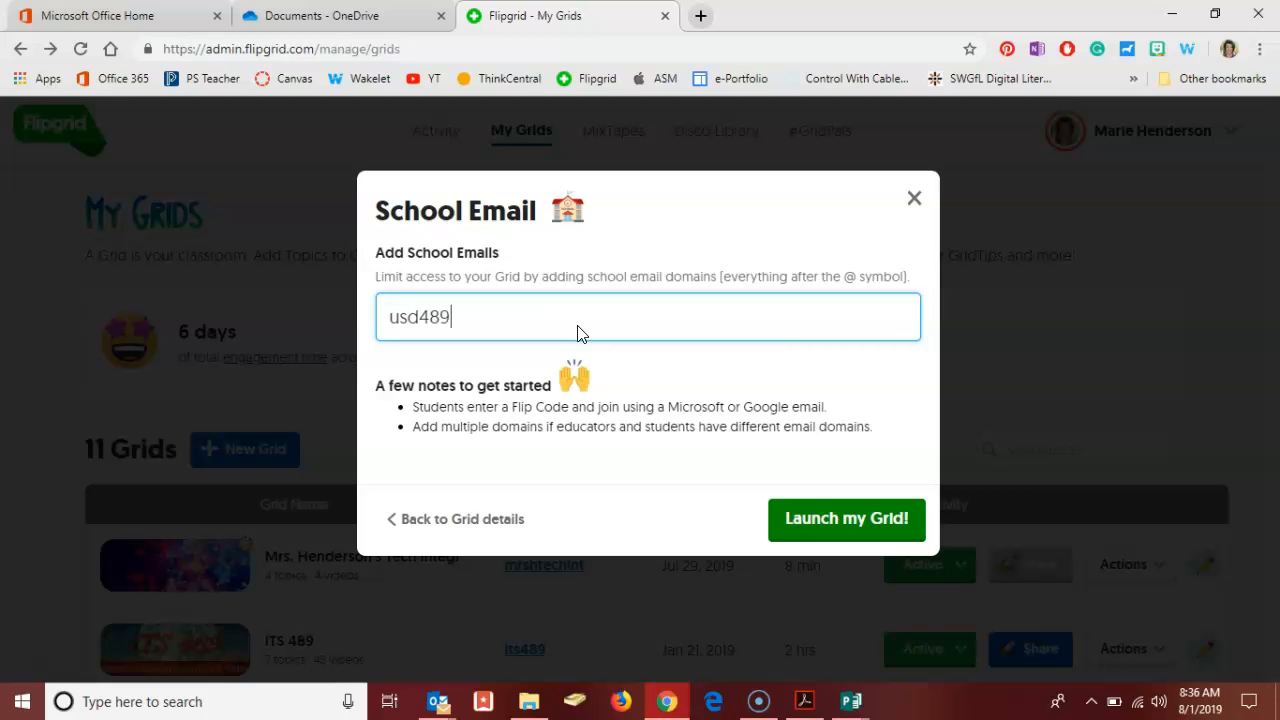
pyautogui.write('.com')
pyautogui.click(572, 381)
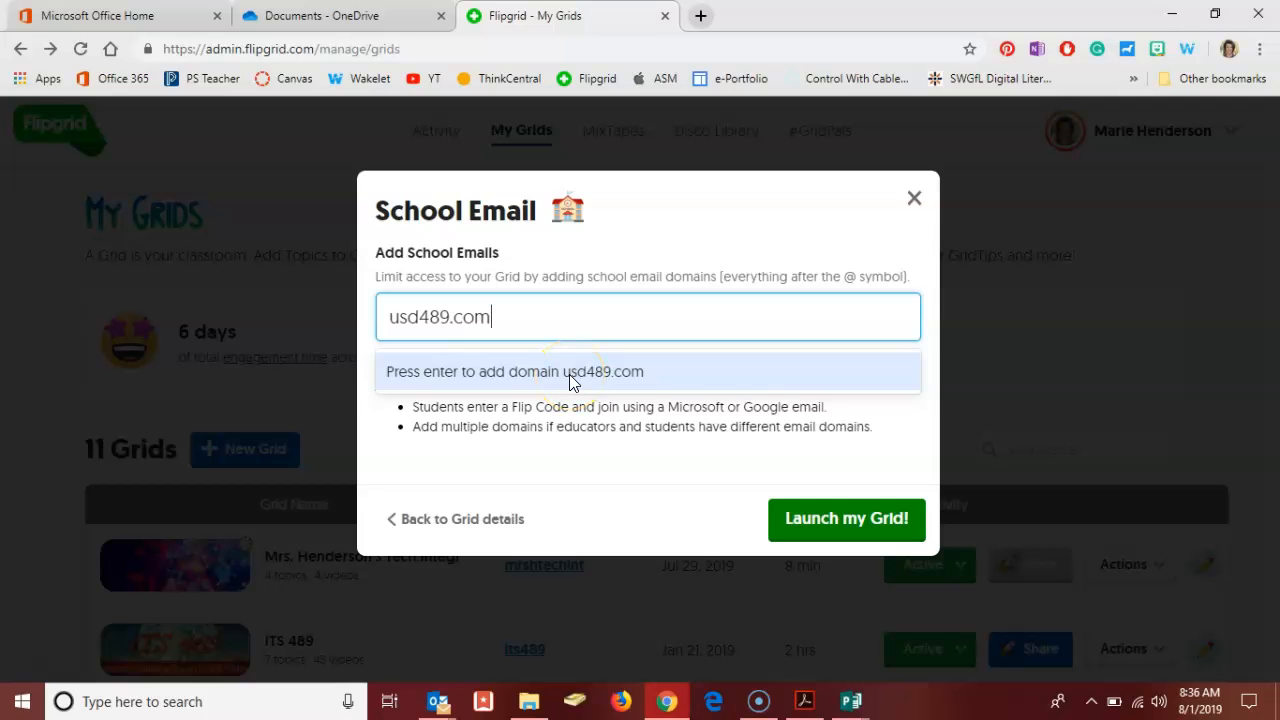
pyautogui.click(569, 374)
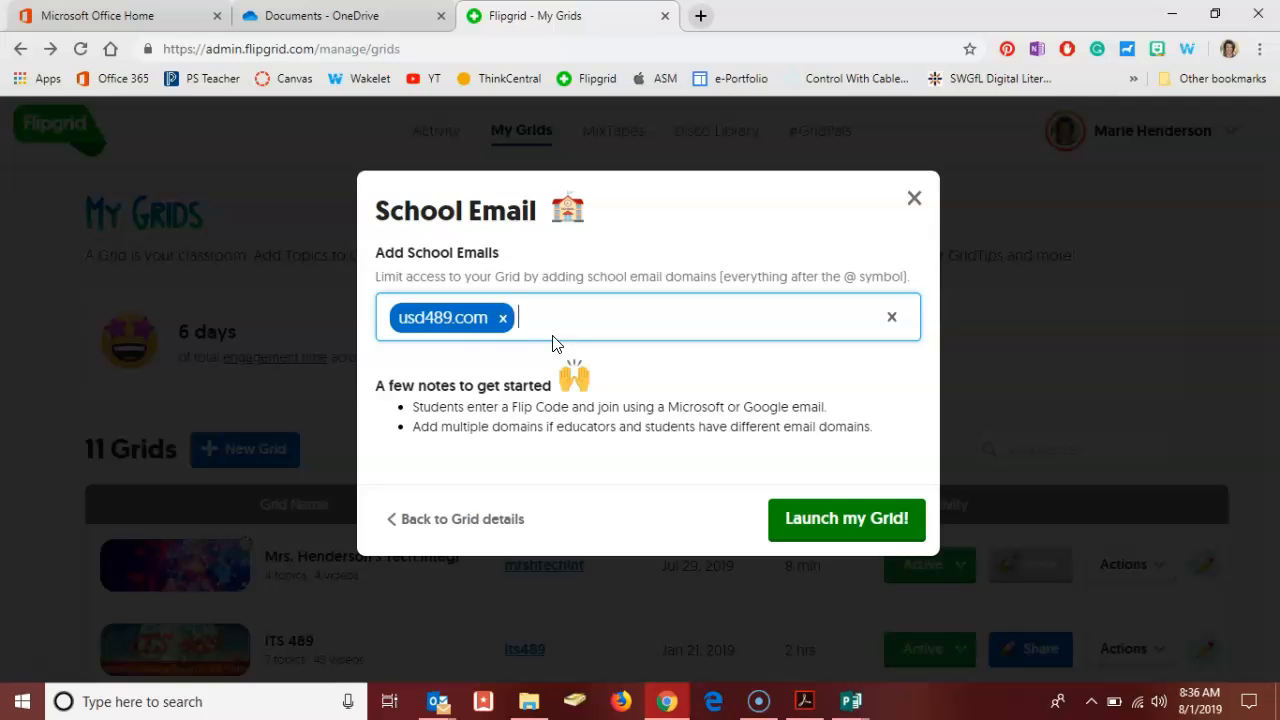
pyautogui.click(559, 348)
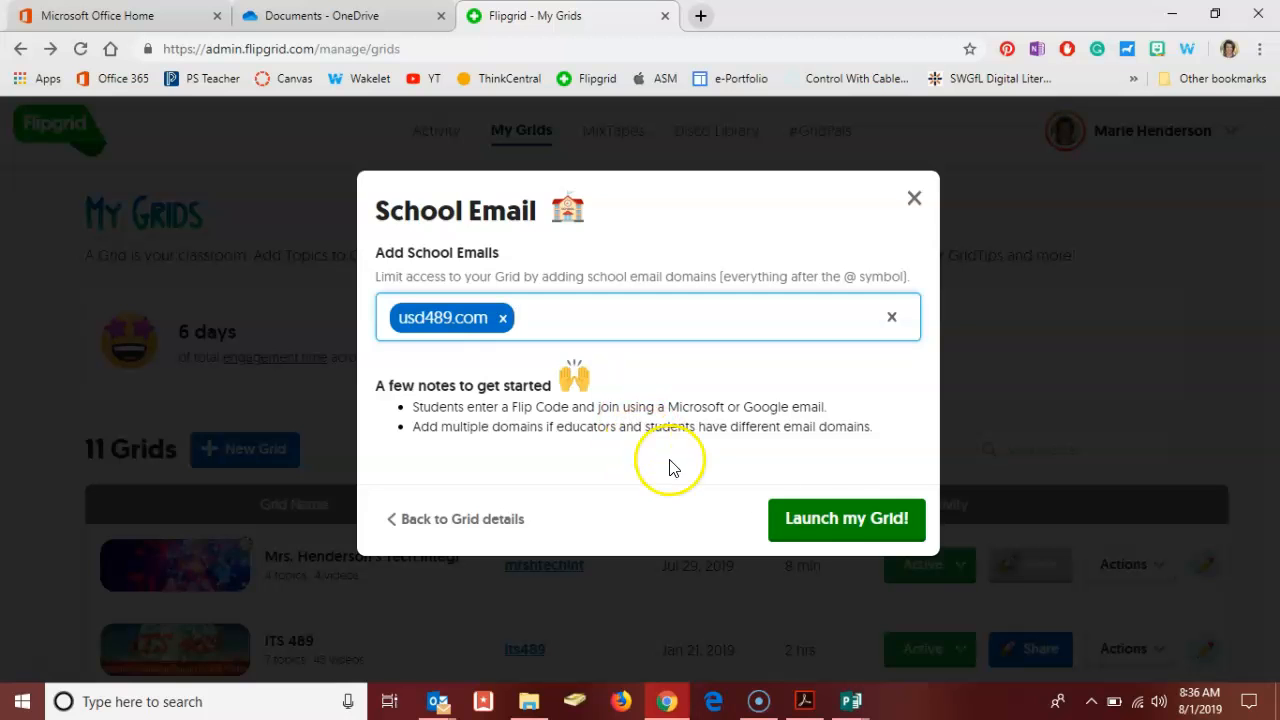
pyautogui.click(825, 520)
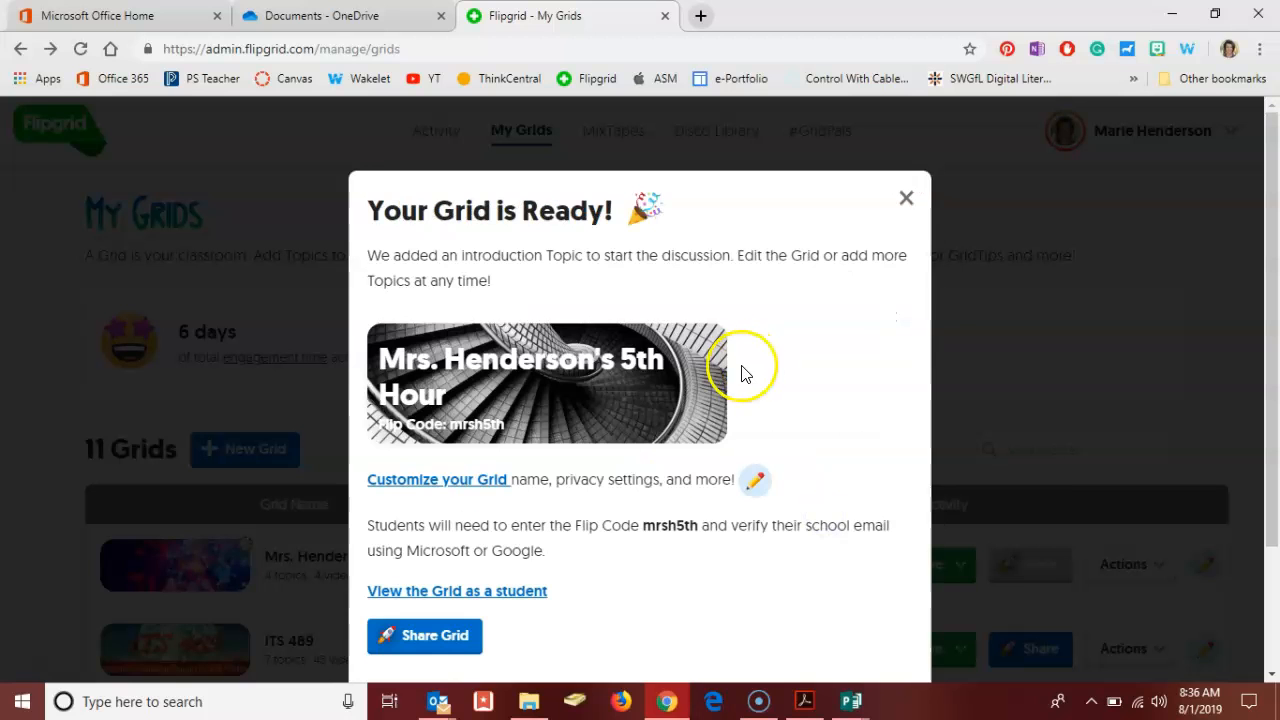
# Open the new grid's settings for editing and turn off the Notify Me email notifications in the Features section.
pyautogui.scroll(-2, 800, 412)
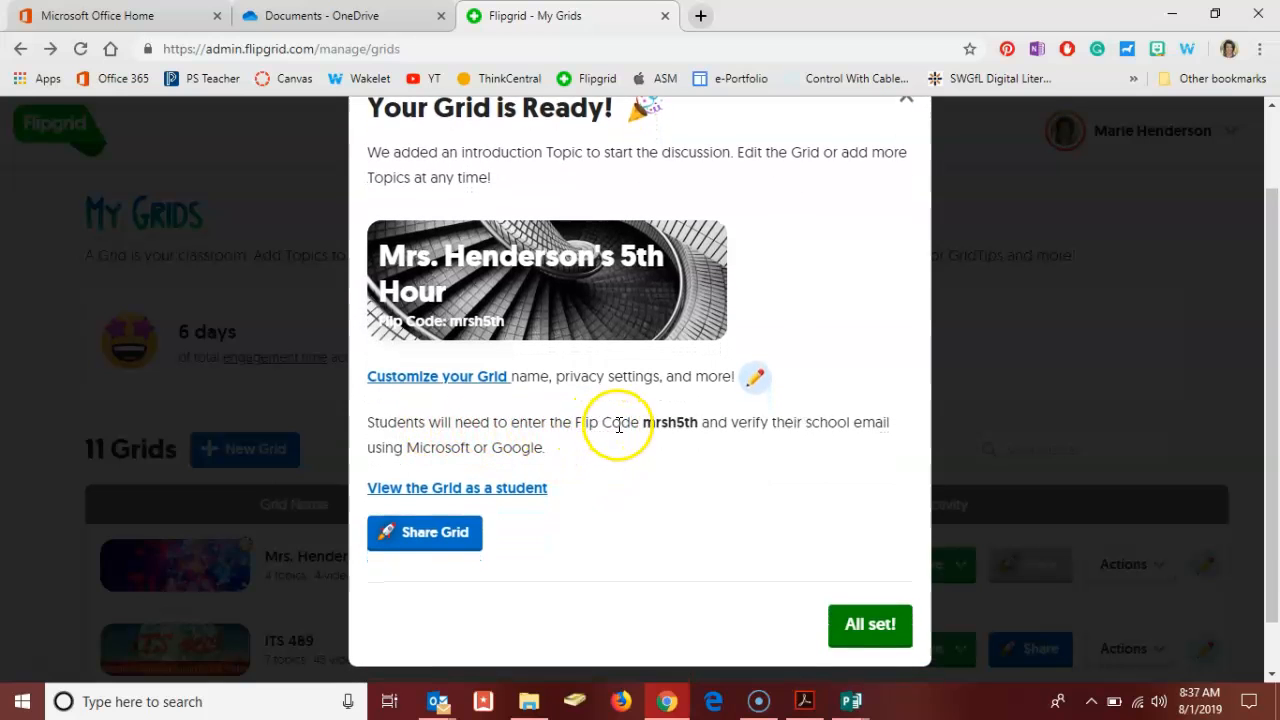
pyautogui.click(755, 379)
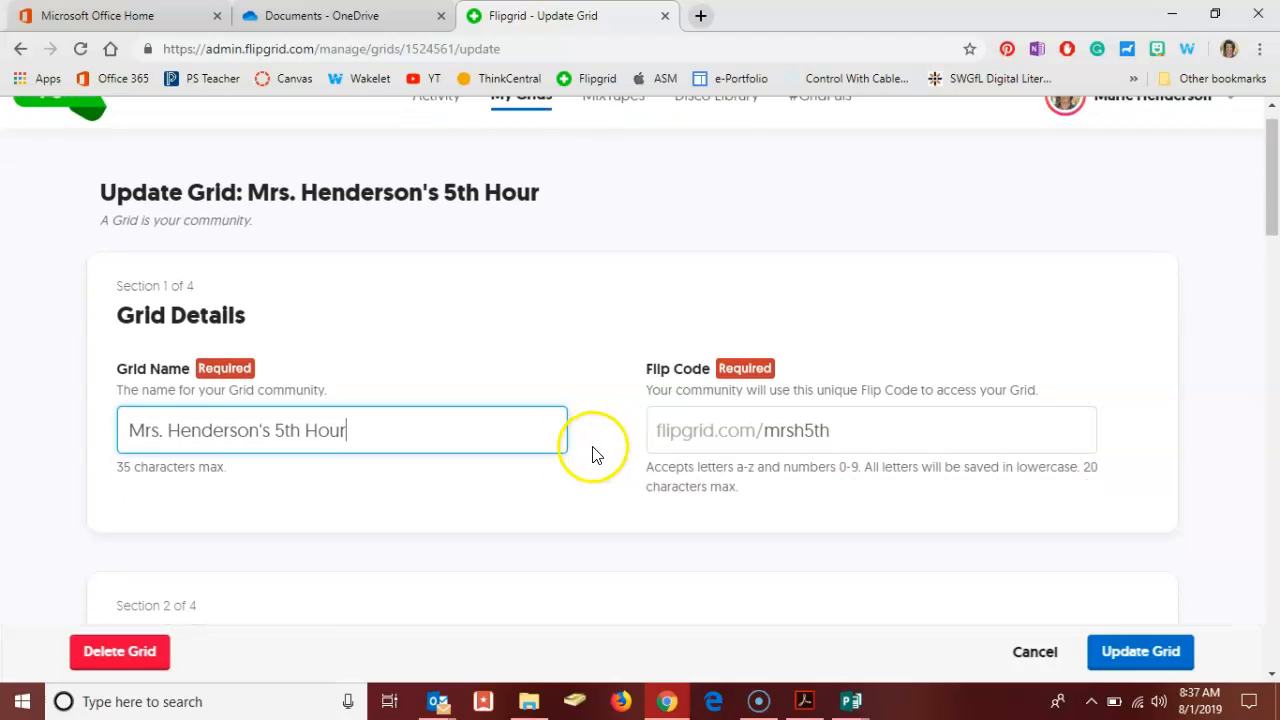
pyautogui.scroll(-2, 617, 470)
pyautogui.scroll(-5, 619, 472)
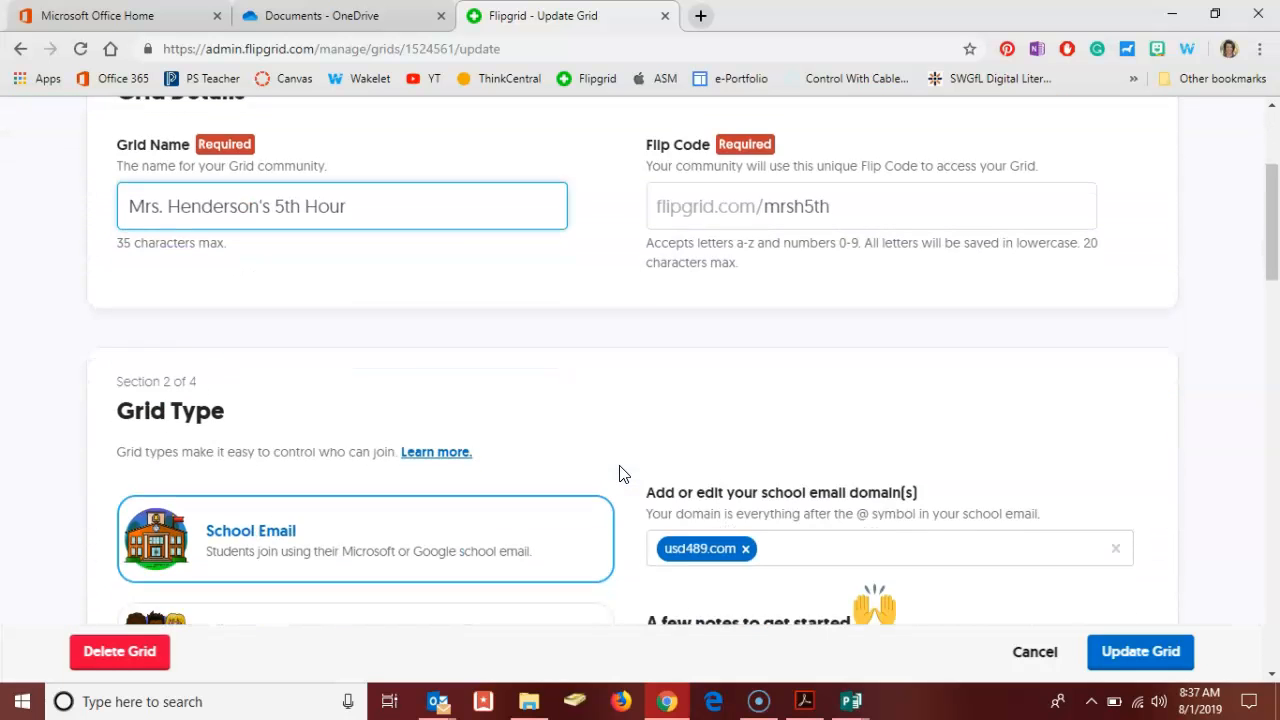
pyautogui.scroll(-2, 620, 472)
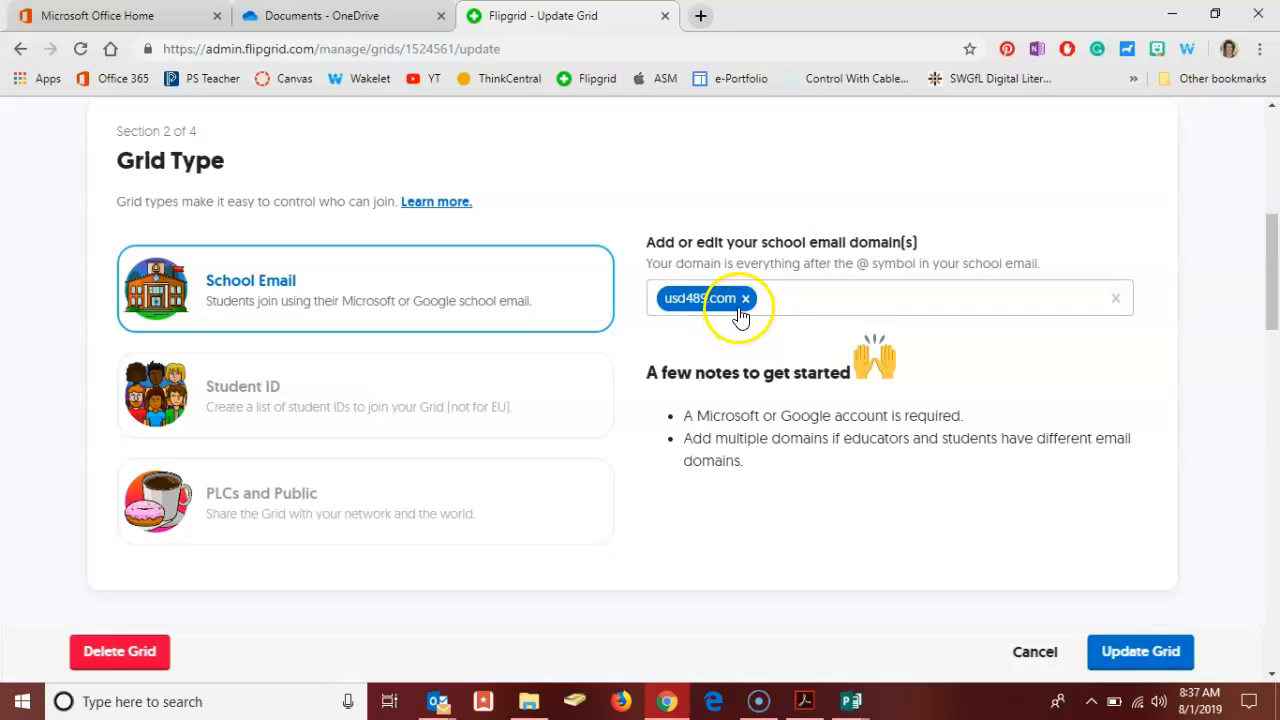
pyautogui.scroll(-4, 624, 404)
pyautogui.scroll(-1, 623, 406)
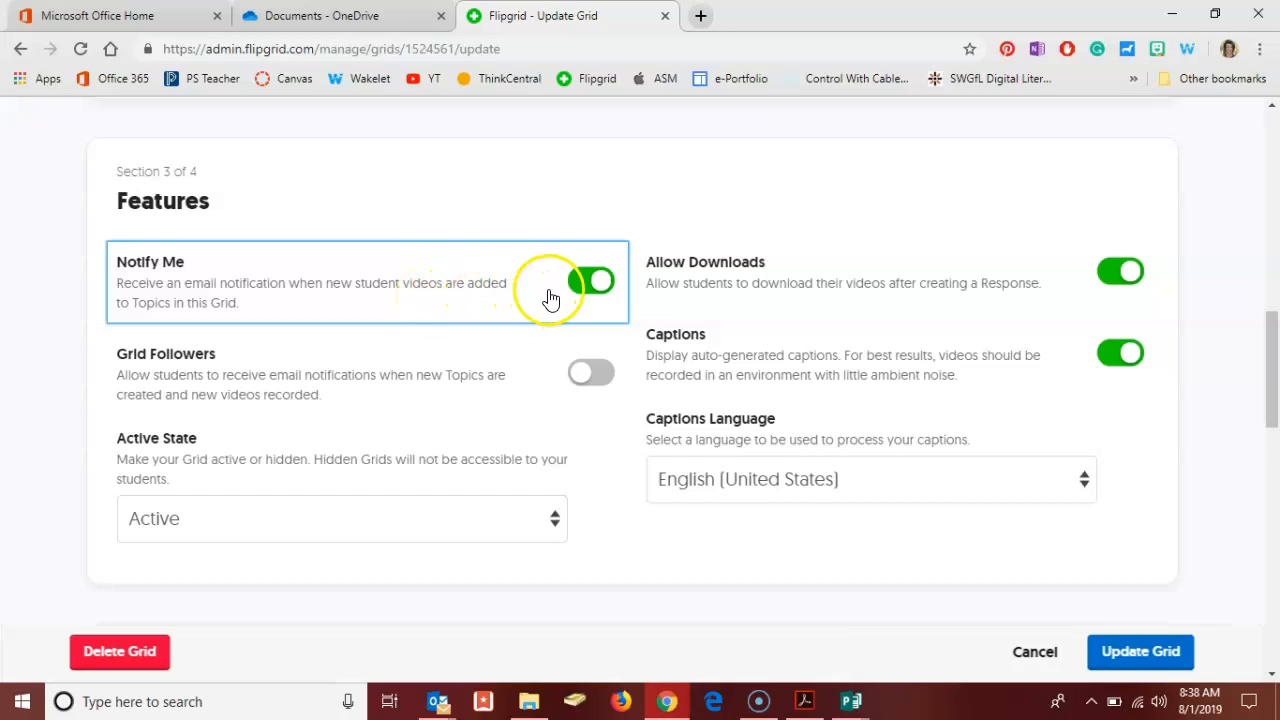
pyautogui.click(582, 288)
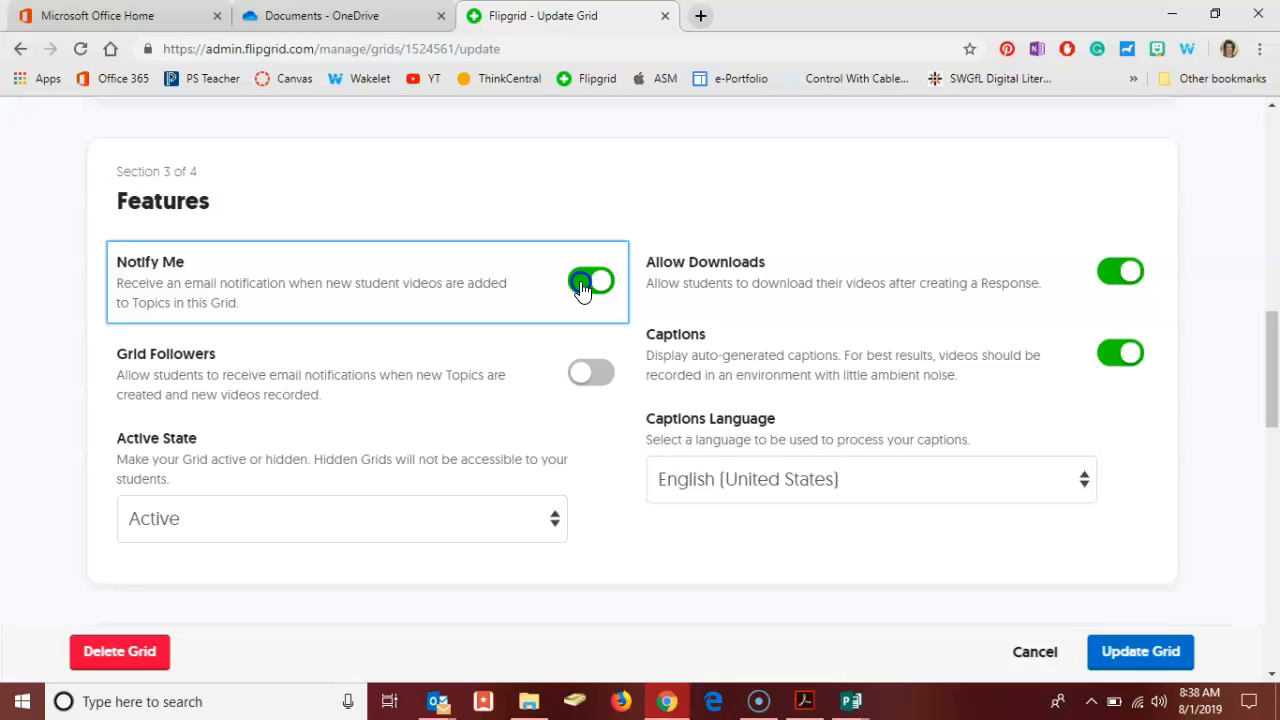
pyautogui.click(582, 288)
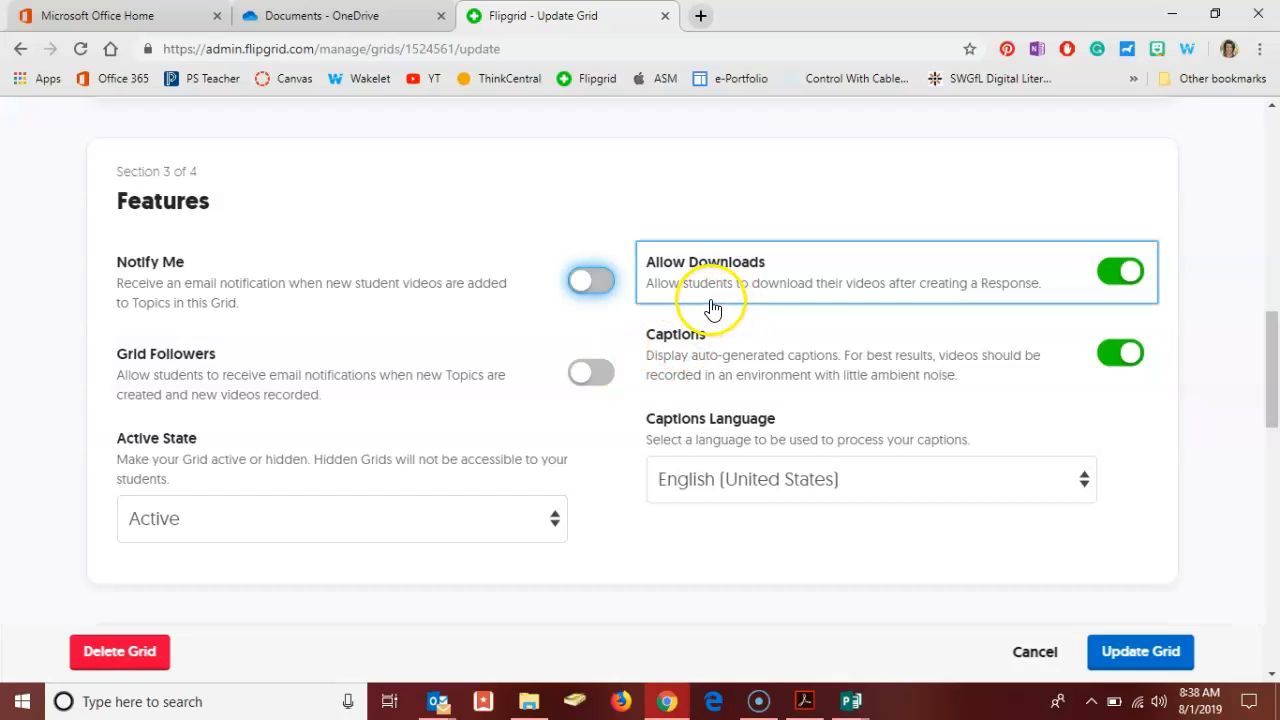
# Review the caption and cover image options, and update the grid to save its settings.
pyautogui.click(980, 327)
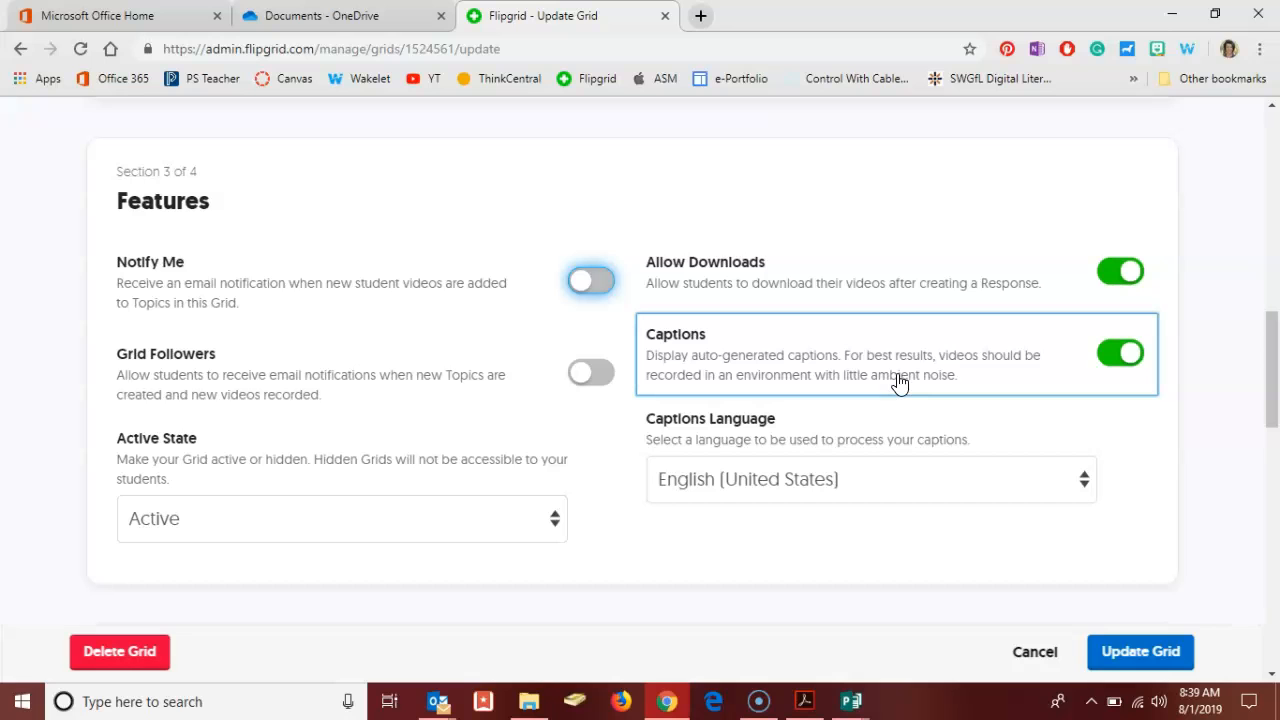
pyautogui.click(890, 441)
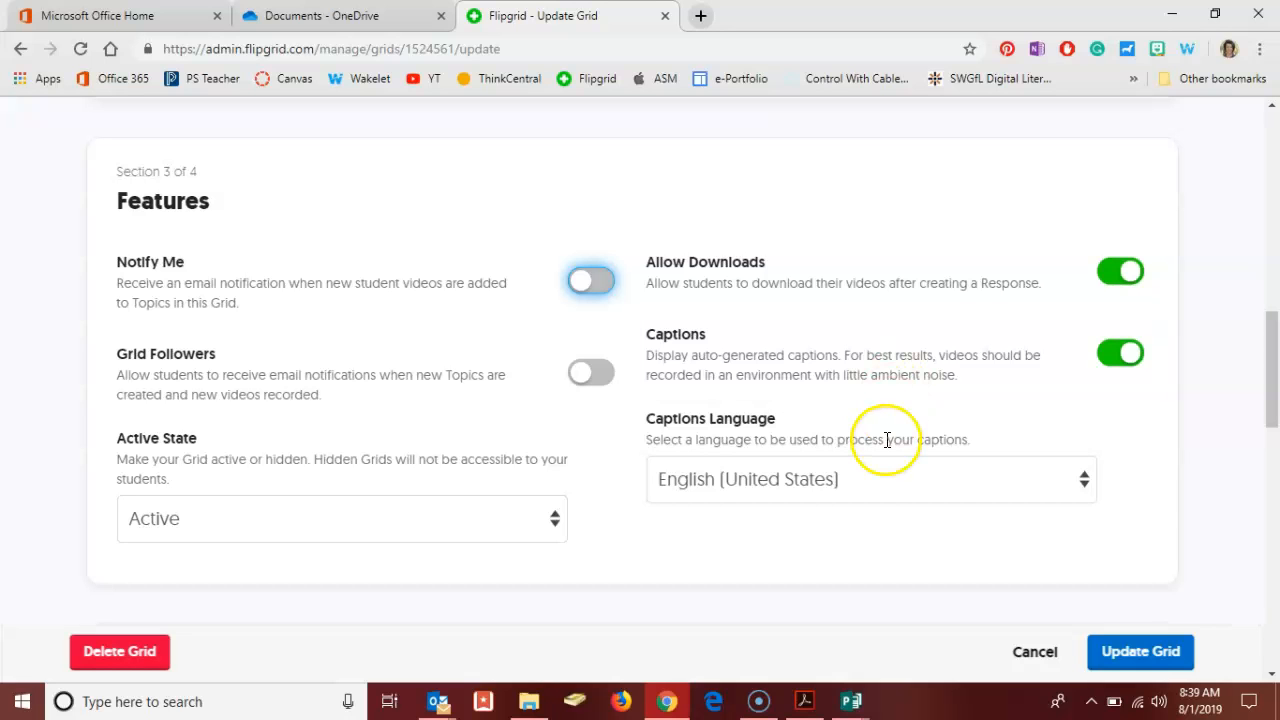
pyautogui.scroll(-3, 868, 485)
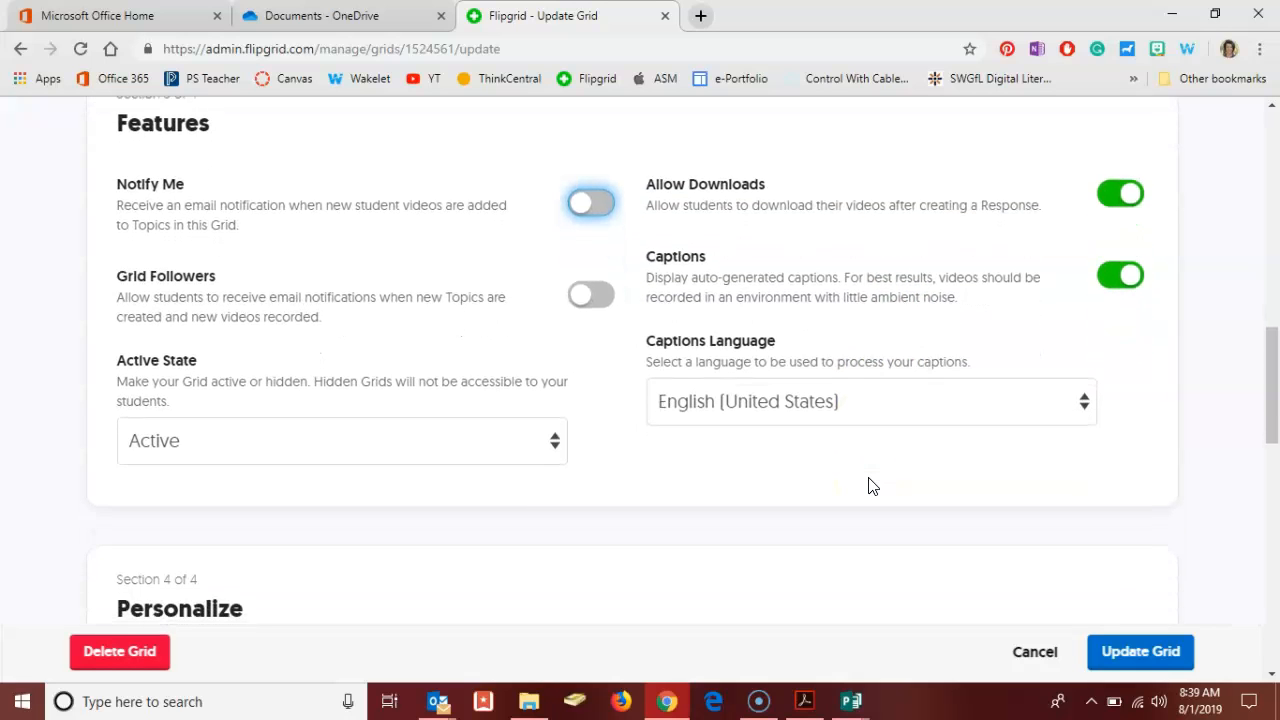
pyautogui.scroll(-2, 820, 249)
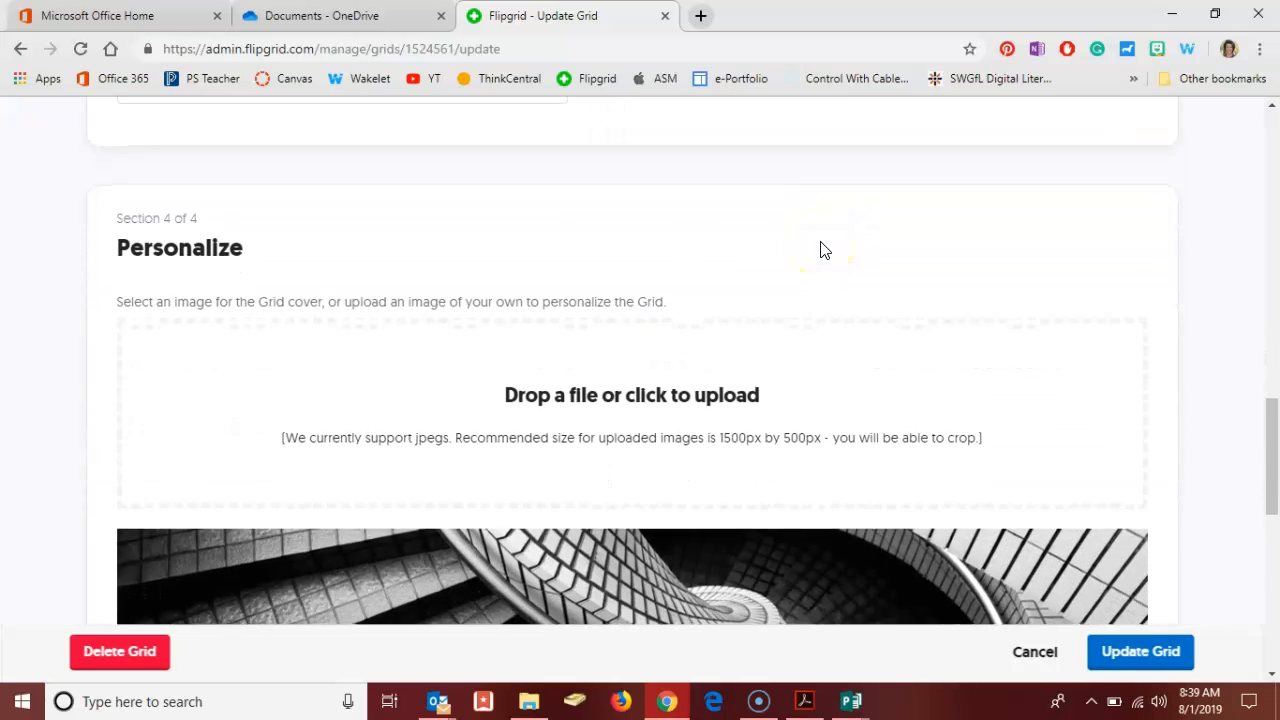
pyautogui.scroll(-3, 820, 249)
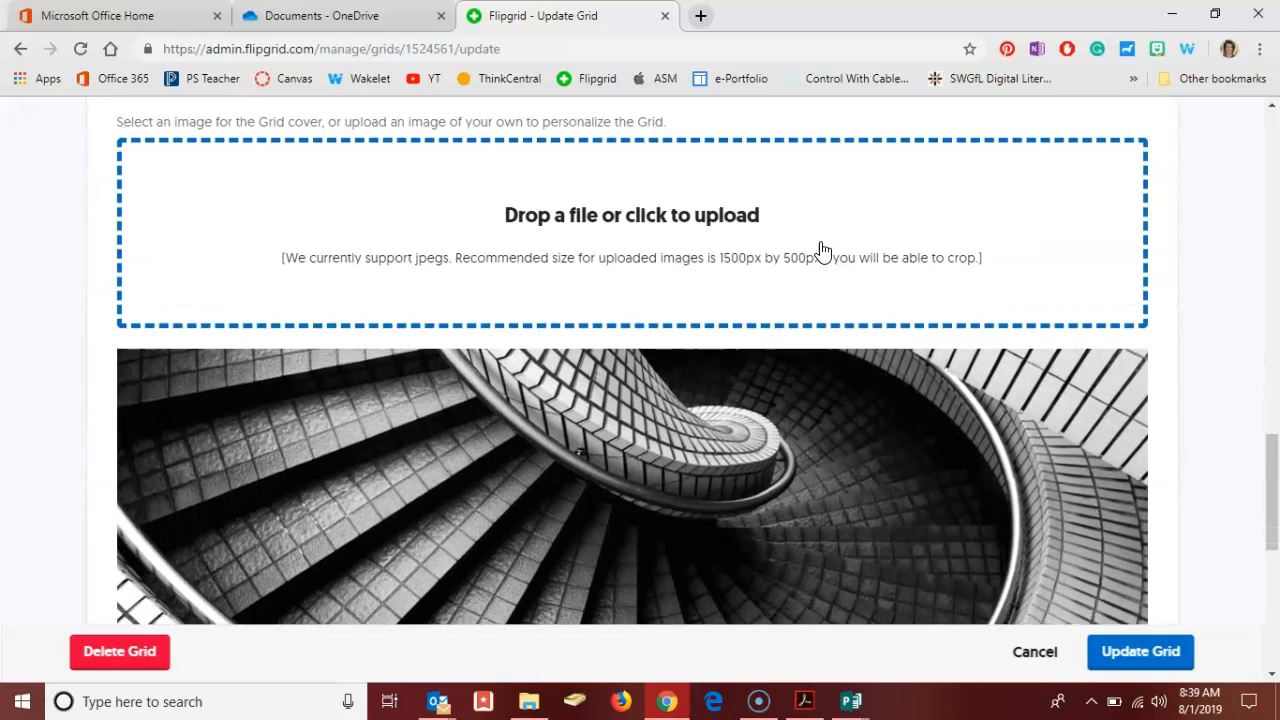
pyautogui.scroll(2, 820, 249)
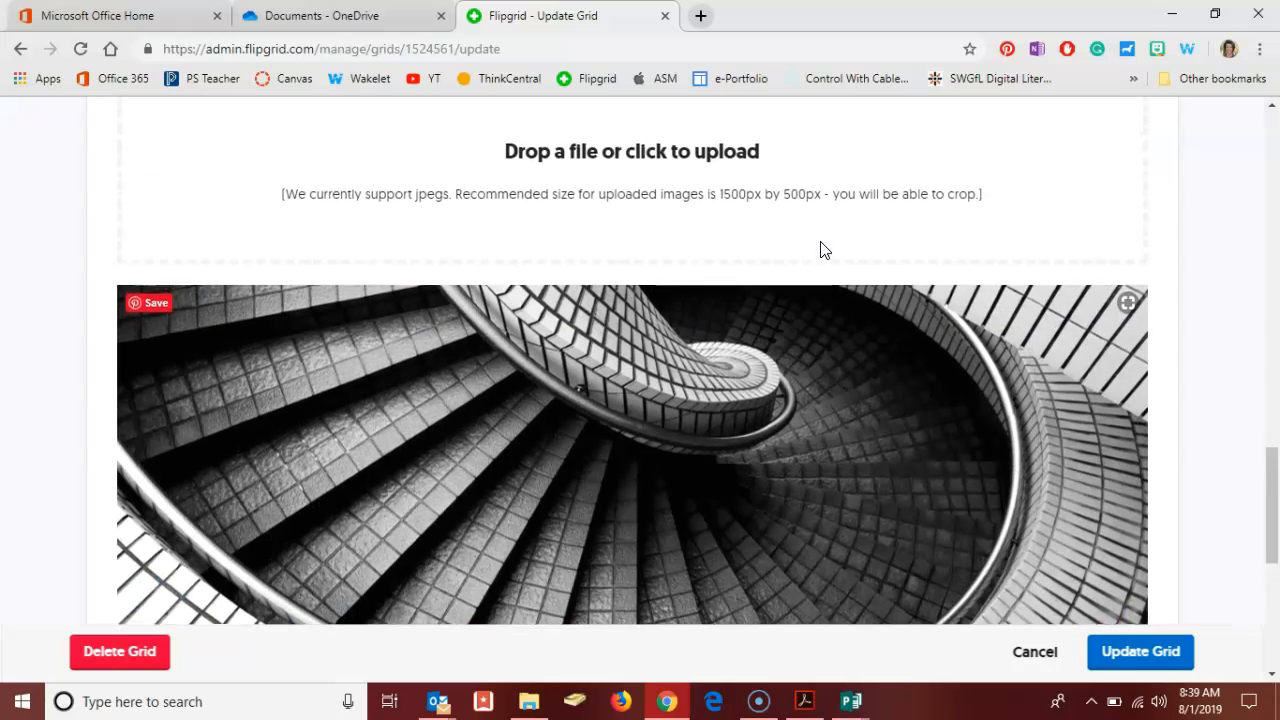
pyautogui.click(735, 226)
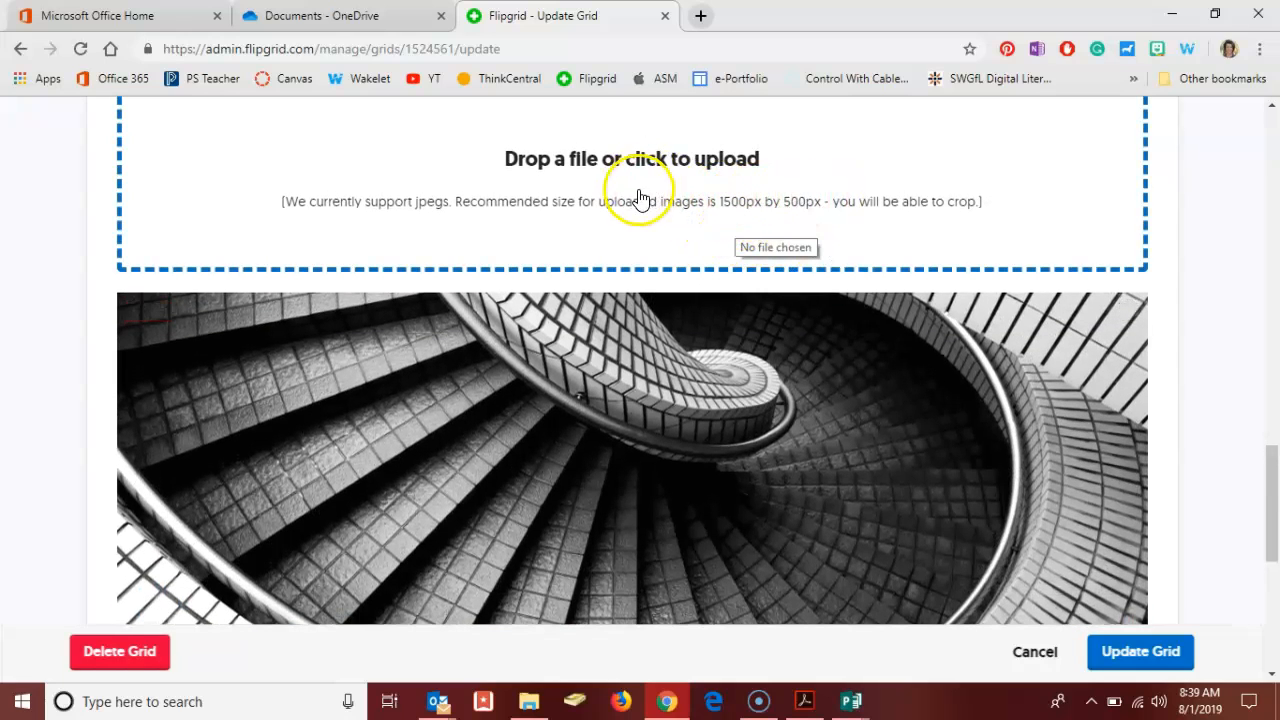
pyautogui.scroll(-2, 676, 330)
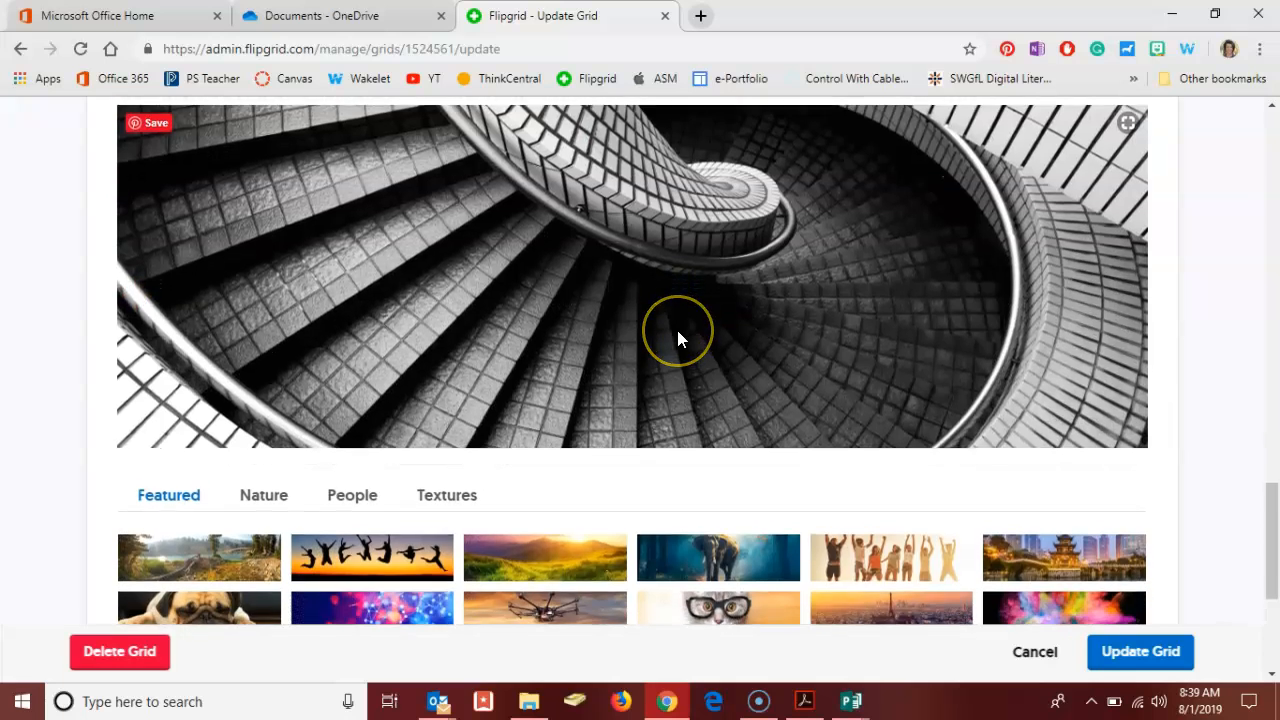
pyautogui.scroll(-2, 676, 338)
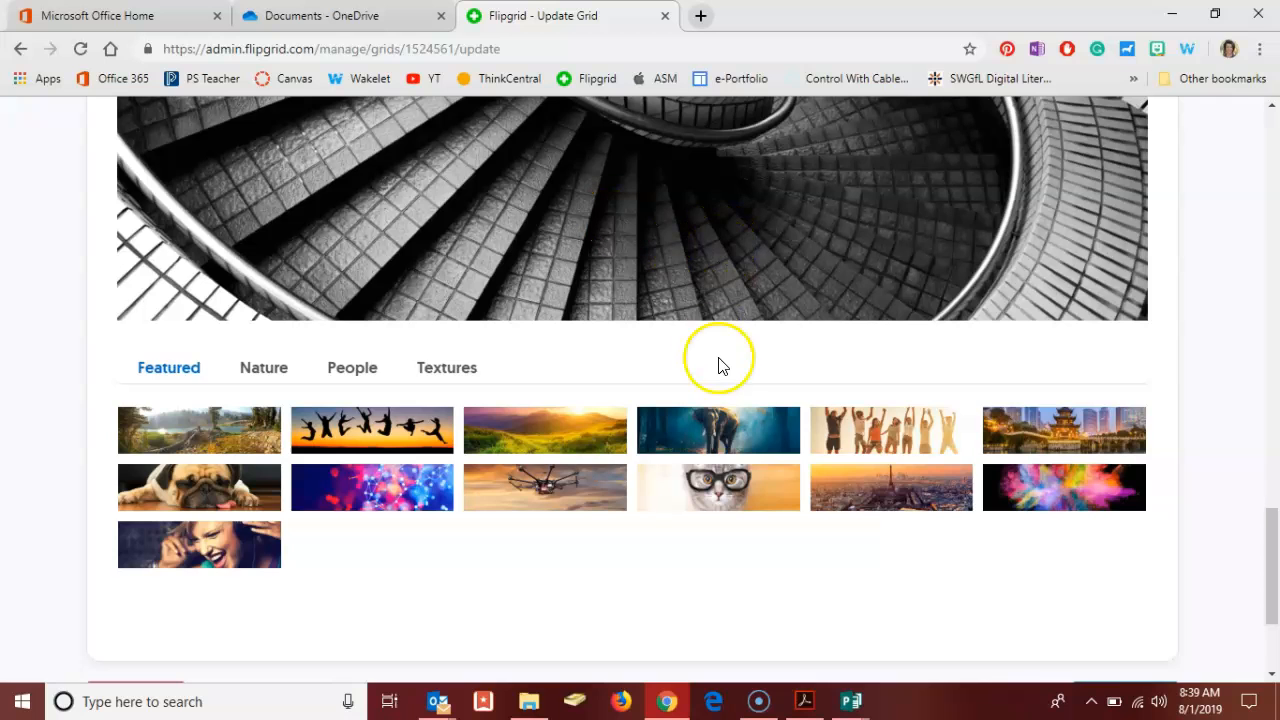
pyautogui.scroll(-2, 718, 365)
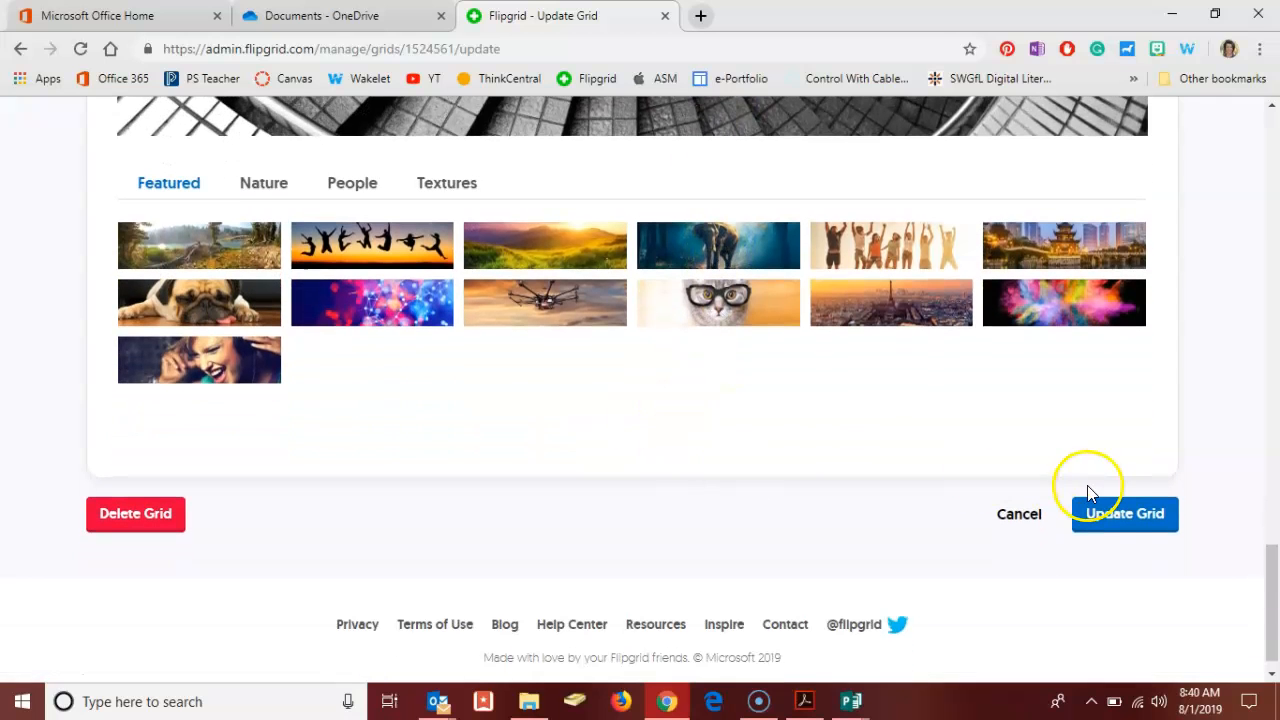
pyautogui.click(1117, 522)
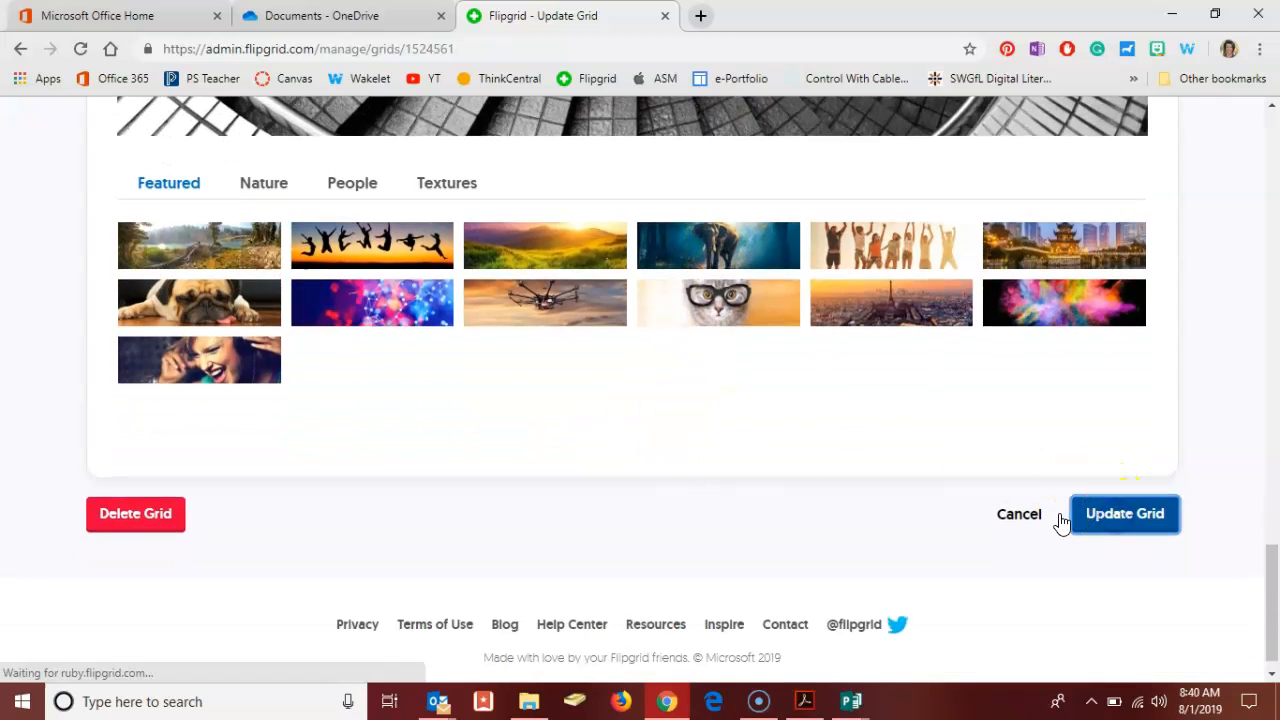